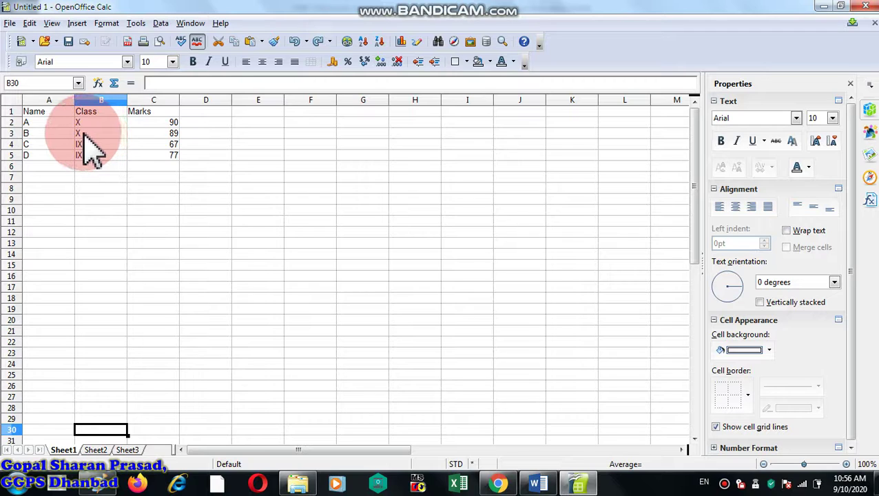
# Look over Sheet2, then start a data consolidation on Sheet3 using the Sum function
pyautogui.click(95, 450)
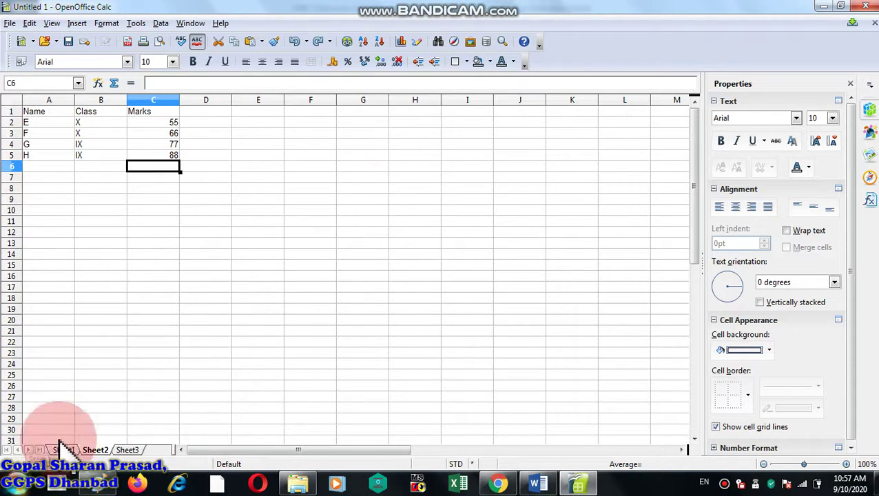
pyautogui.click(126, 450)
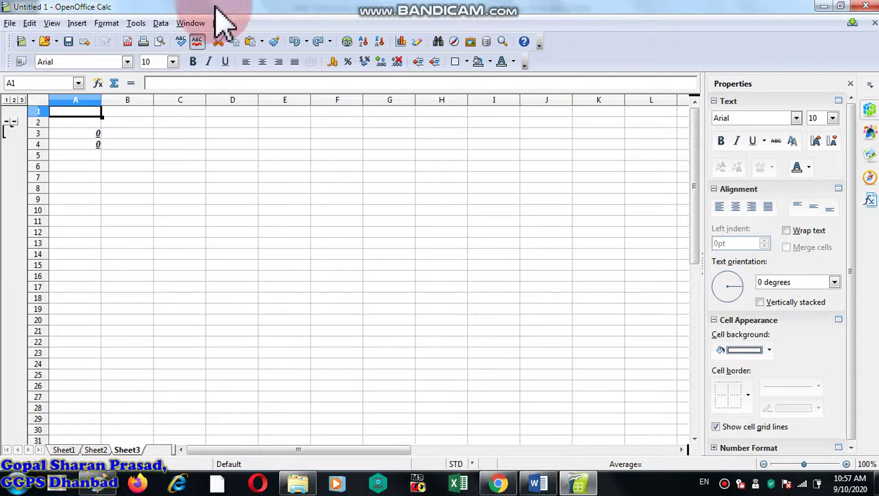
pyautogui.click(161, 25)
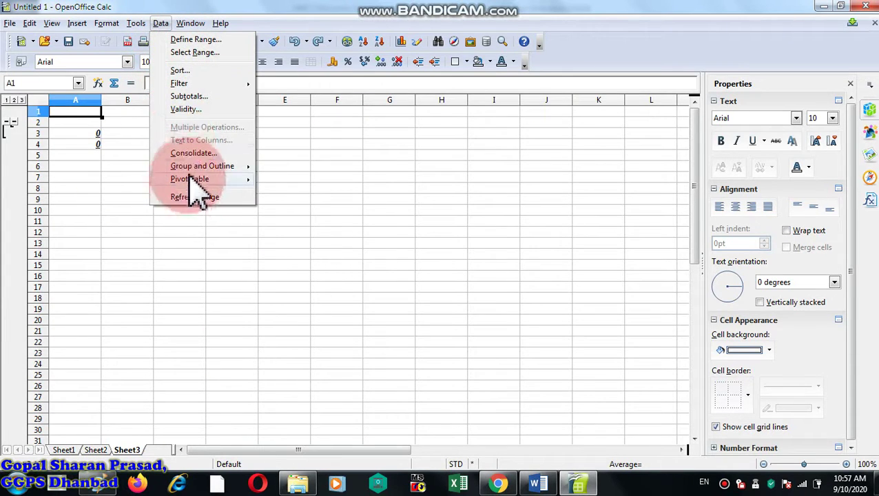
pyautogui.click(192, 153)
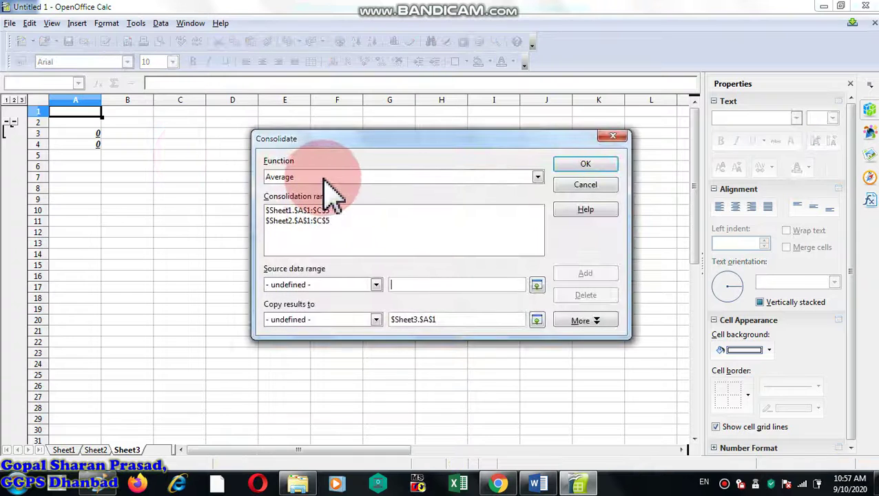
pyautogui.click(326, 178)
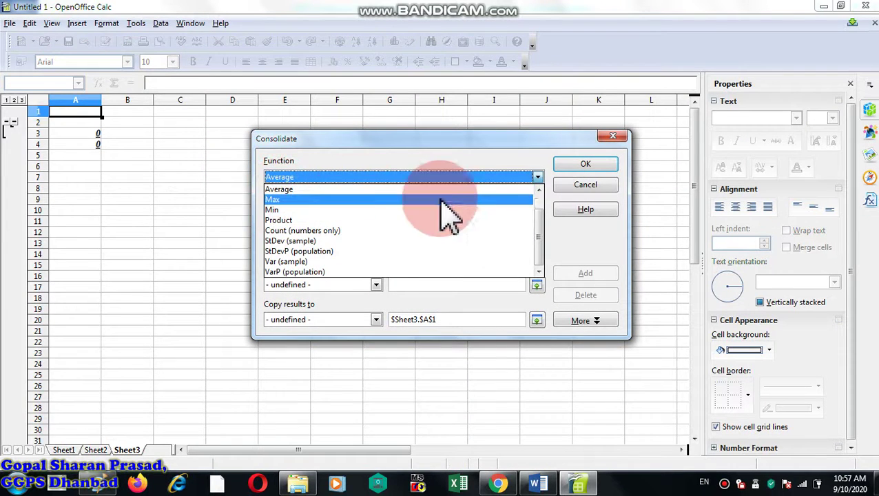
pyautogui.scroll(2, 545, 262)
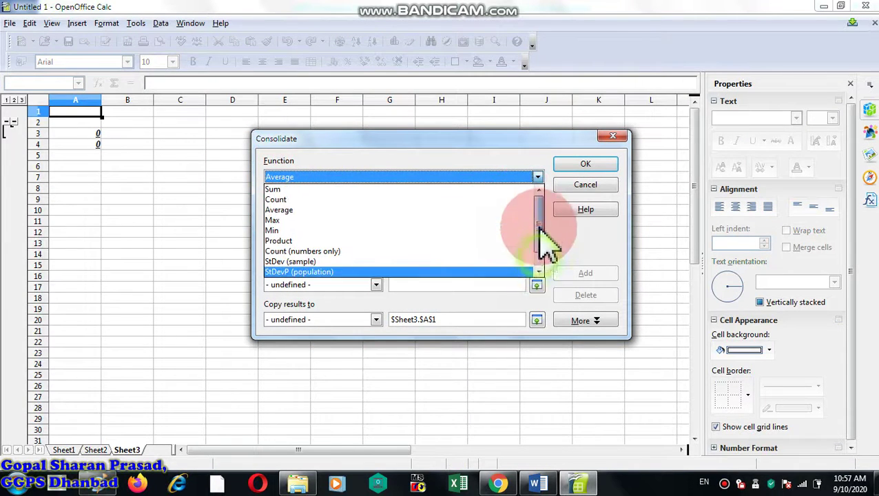
pyautogui.click(363, 188)
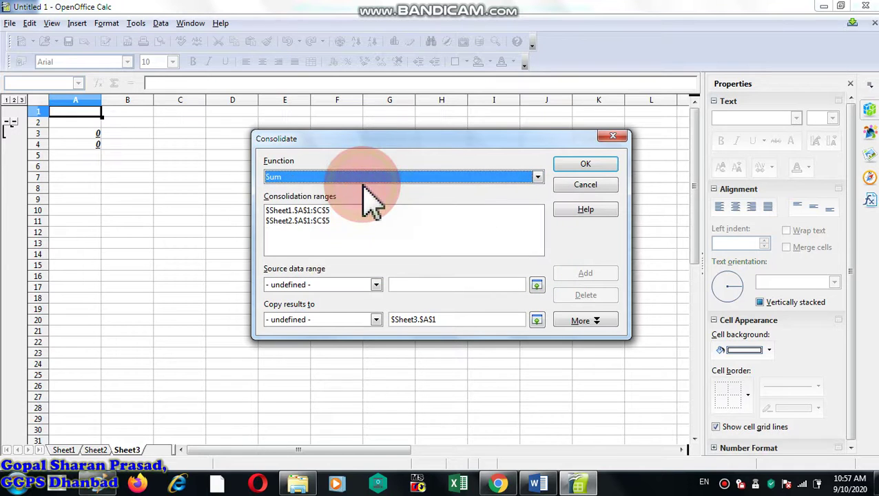
# Delete the existing Sheet1 and Sheet2 entries from the consolidation ranges
pyautogui.click(337, 211)
pyautogui.click(586, 296)
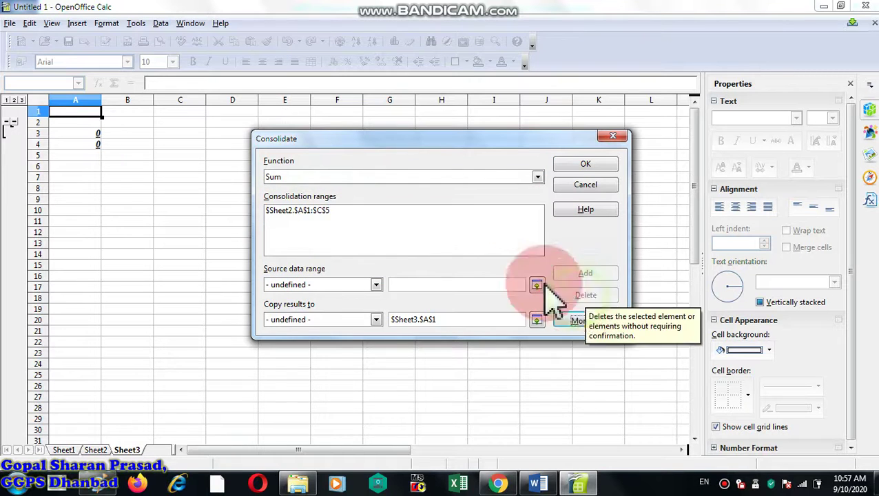
pyautogui.click(321, 210)
pyautogui.click(586, 294)
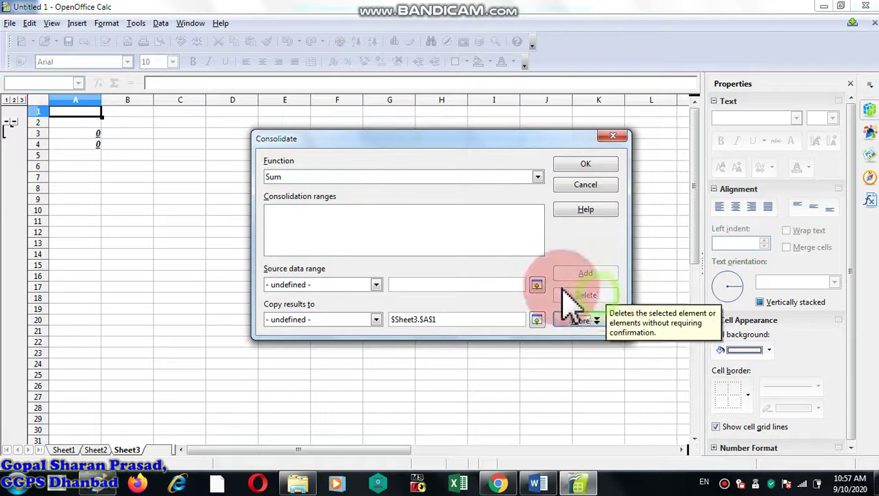
# Add cells A1:C5 of Sheet1 as a consolidation range
pyautogui.click(408, 284)
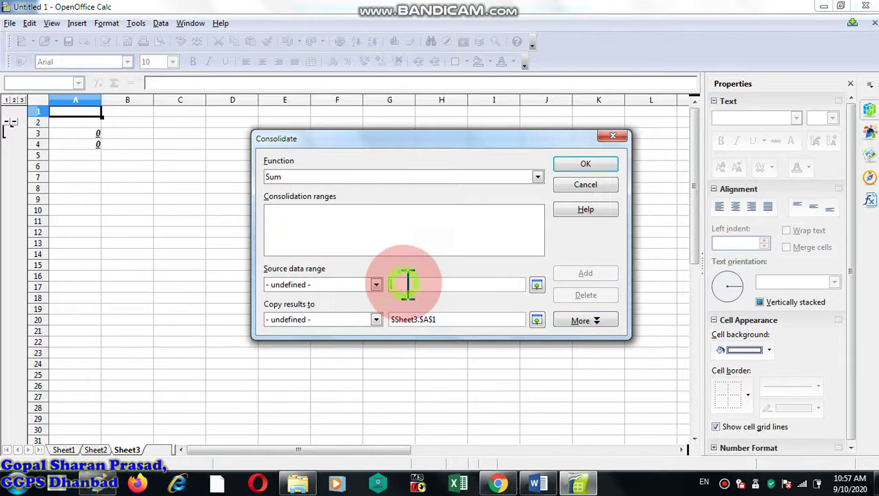
pyautogui.click(61, 450)
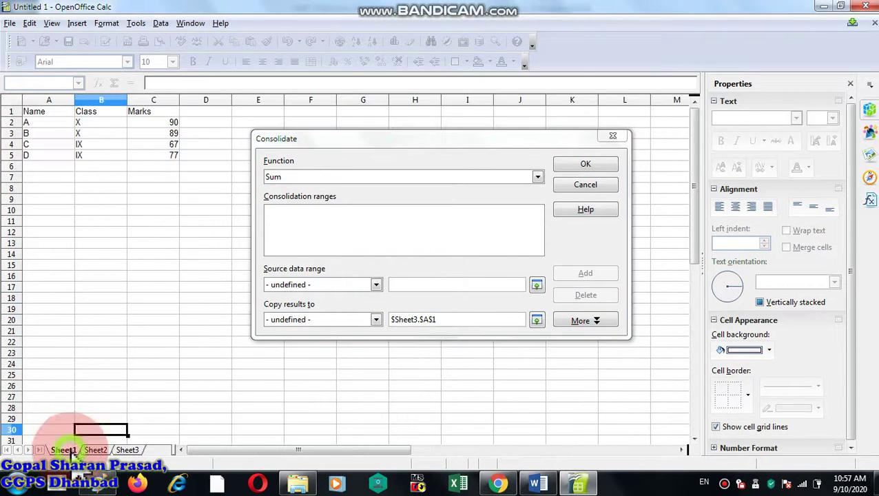
pyautogui.click(47, 112)
pyautogui.moveTo(44, 114); pyautogui.dragTo(165, 156)
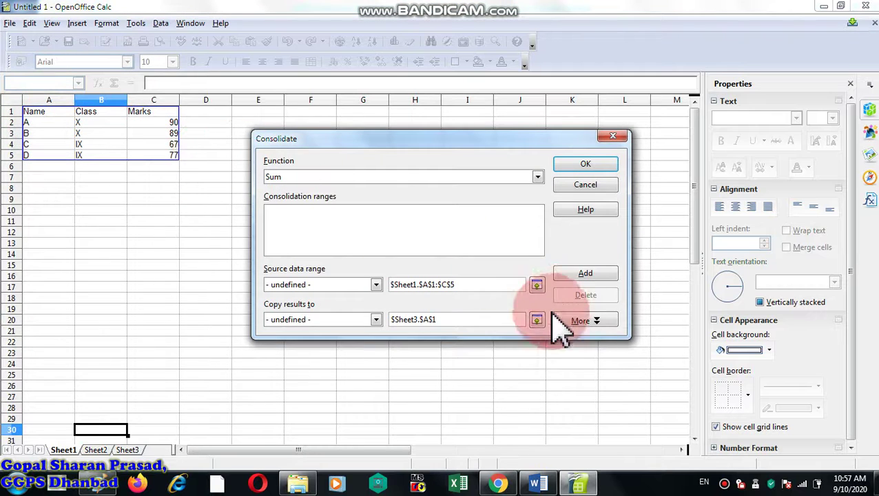
pyautogui.click(584, 274)
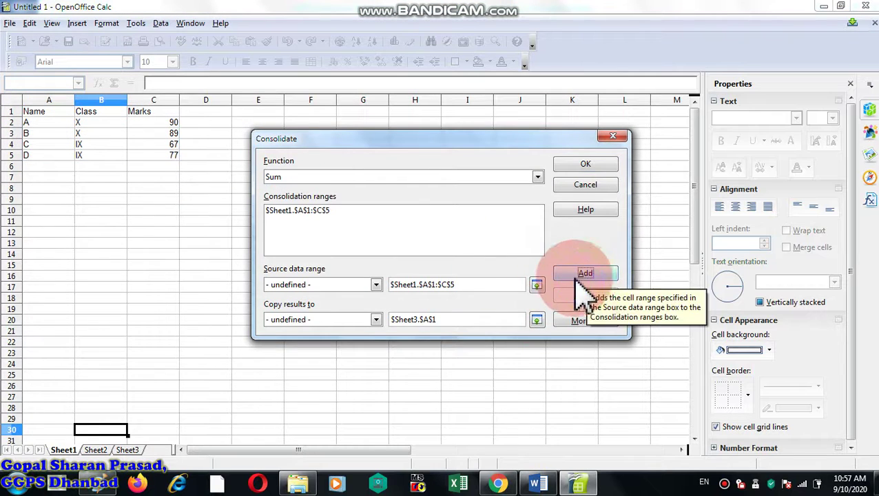
# Replace the source data range with cells A1:C5 of Sheet2 and add it to the consolidation ranges
pyautogui.doubleClick(481, 288)
pyautogui.press('BackSpace')
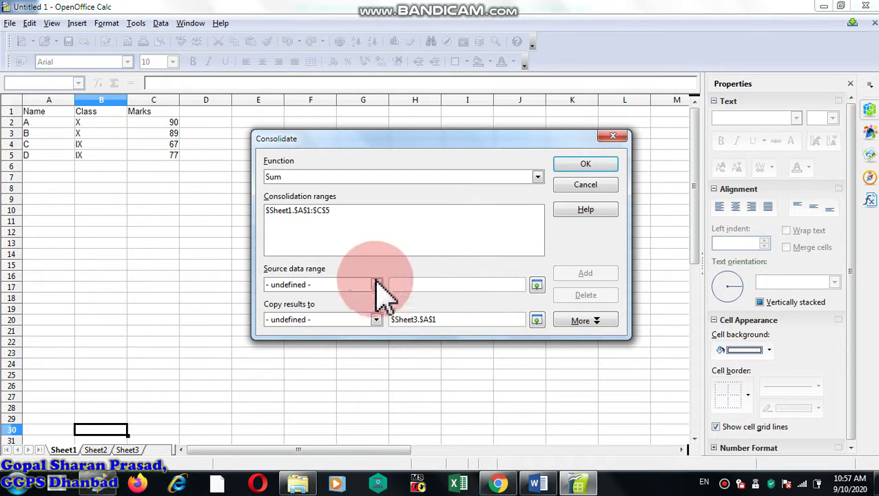
pyautogui.click(96, 451)
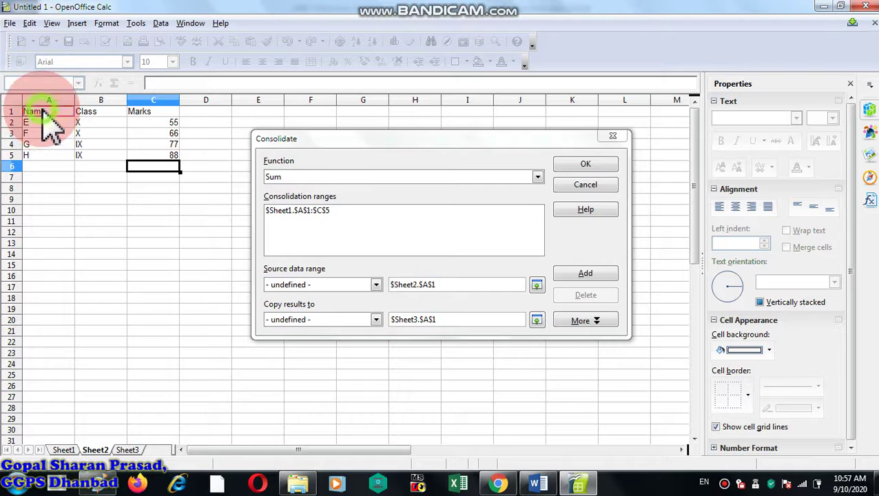
pyautogui.moveTo(43, 114); pyautogui.dragTo(146, 162)
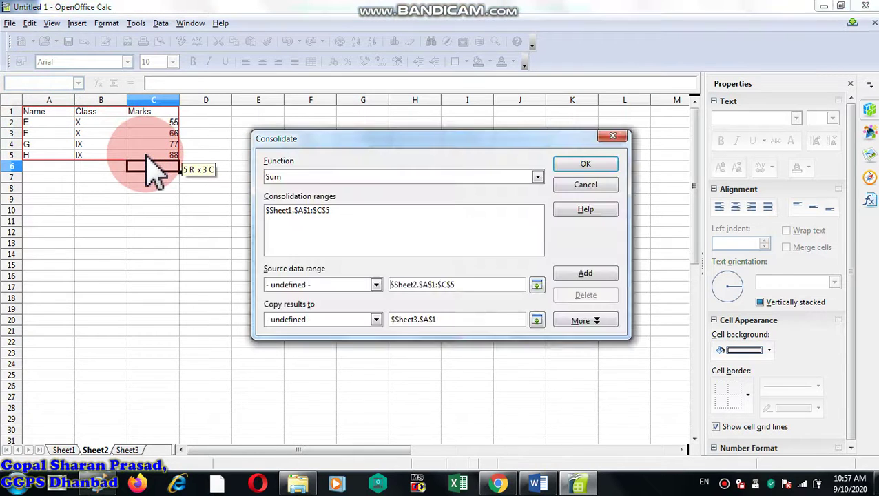
pyautogui.click(589, 276)
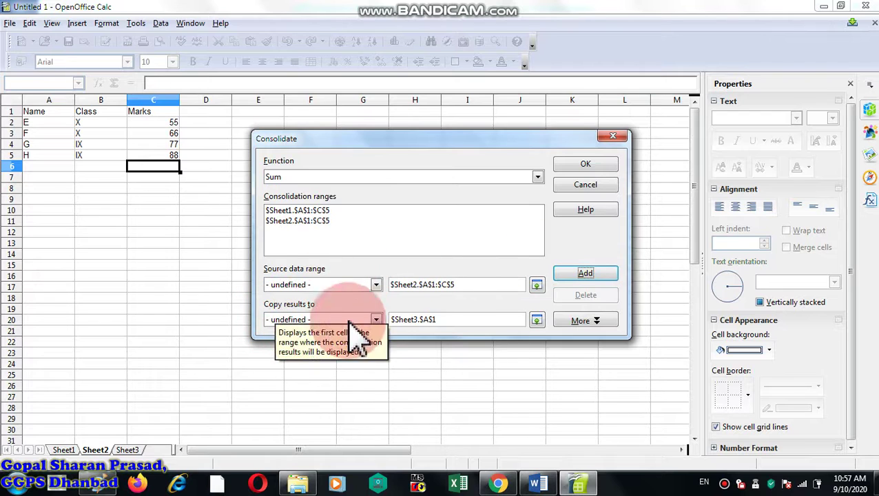
# Return to Sheet3 and clear the source data range entry of the consolidation
pyautogui.click(126, 450)
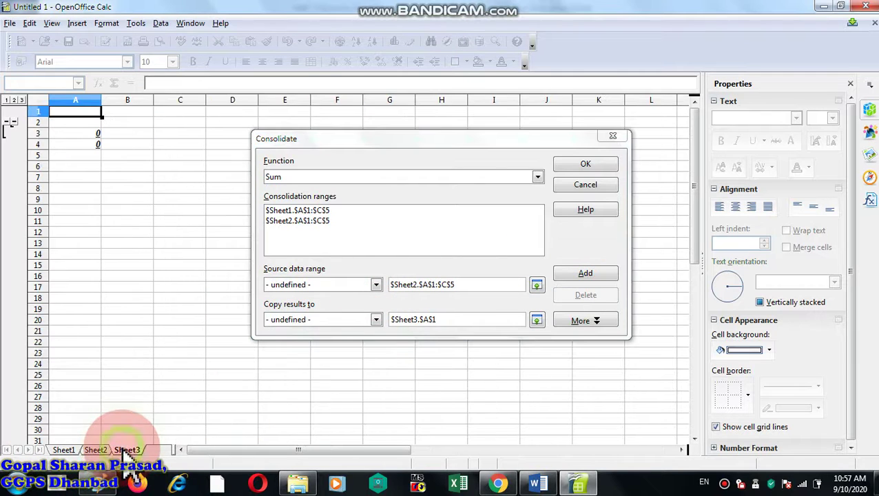
pyautogui.click(73, 188)
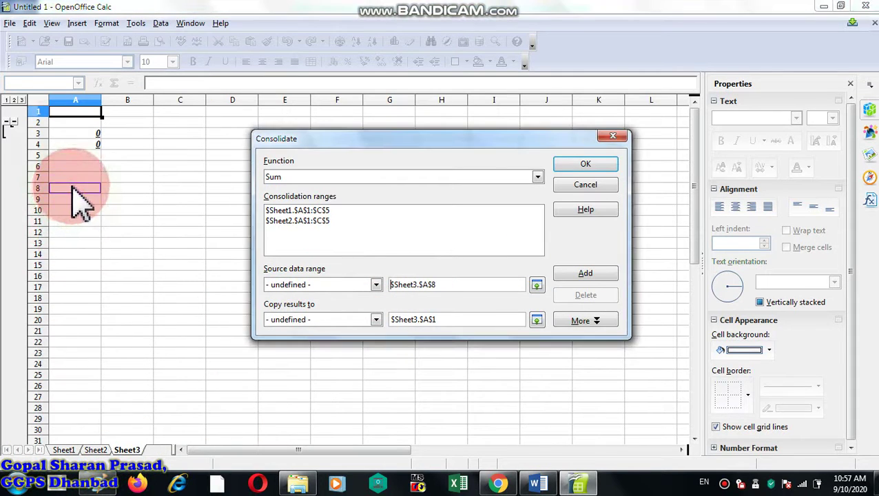
pyautogui.click(428, 320)
pyautogui.click(439, 282)
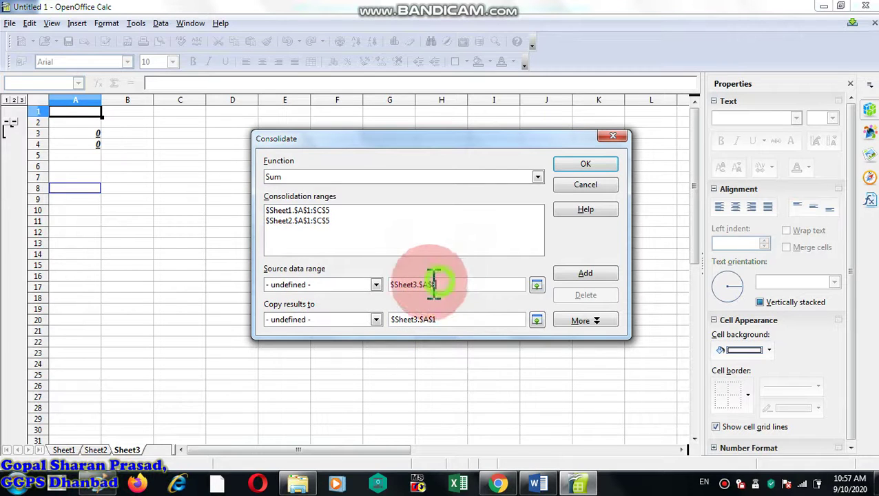
pyautogui.moveTo(434, 284); pyautogui.dragTo(294, 276)
pyautogui.press('BackSpace')
# Set the consolidation results destination to cell A7 of Sheet3 and run the consolidation
pyautogui.moveTo(444, 319); pyautogui.dragTo(347, 319)
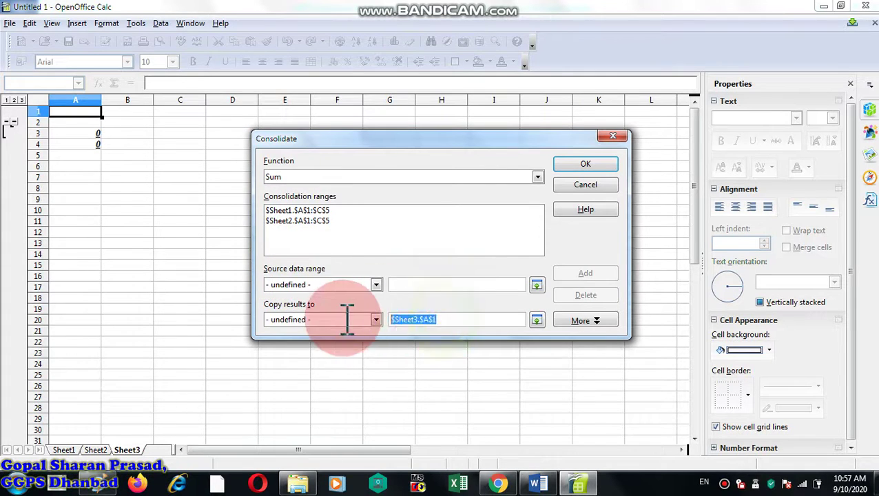
pyautogui.press('BackSpace')
pyautogui.click(71, 177)
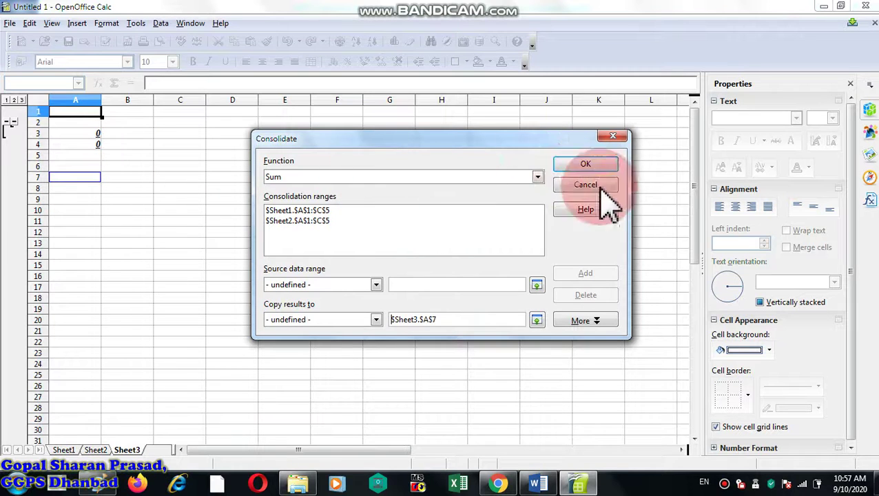
pyautogui.click(596, 165)
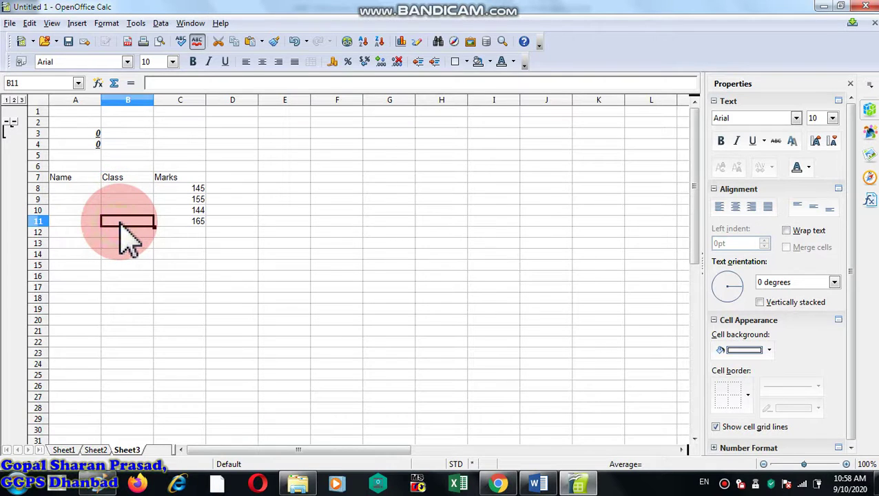
# Rerun the Sheet3 consolidation with the Average function, showing the additional options before running it
pyautogui.click(161, 23)
pyautogui.click(182, 153)
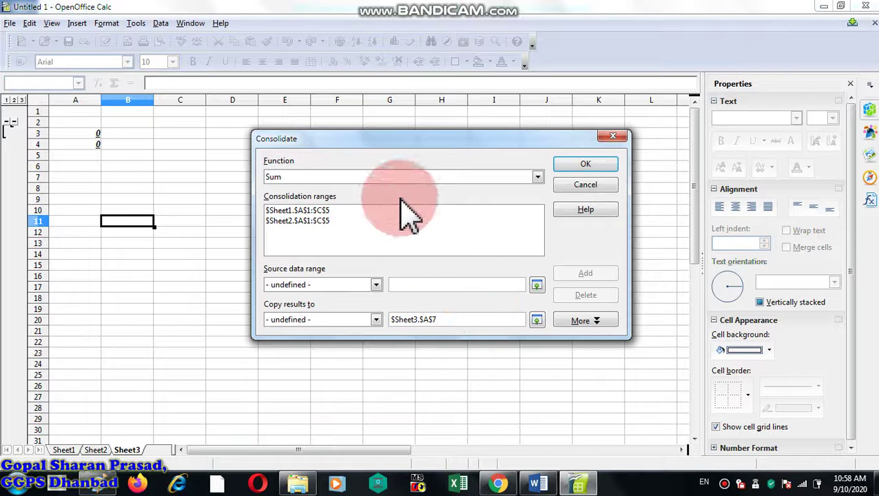
pyautogui.click(298, 178)
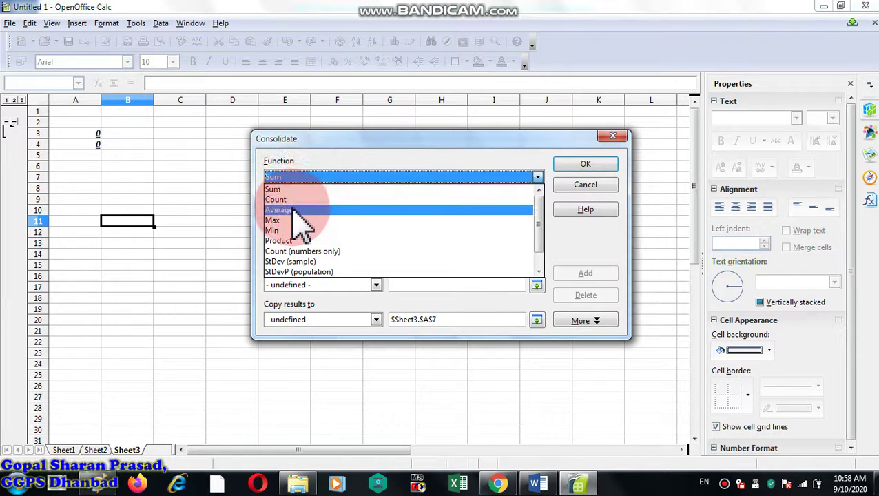
pyautogui.click(292, 210)
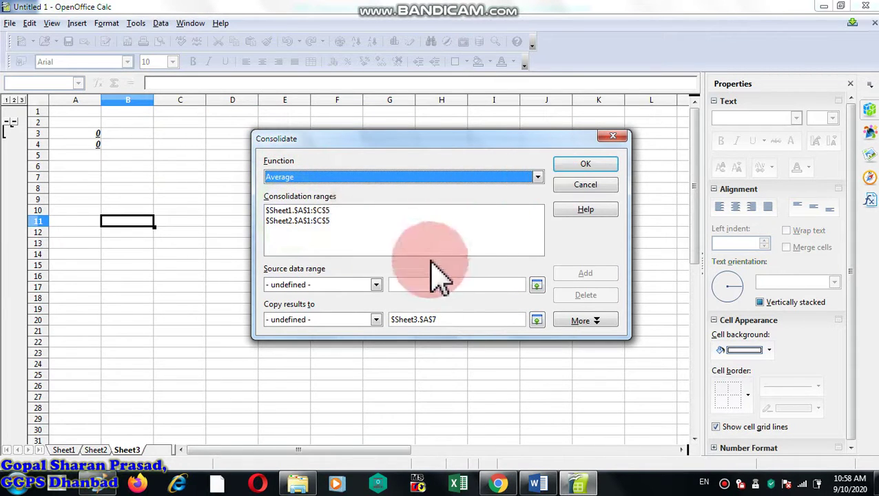
pyautogui.click(578, 321)
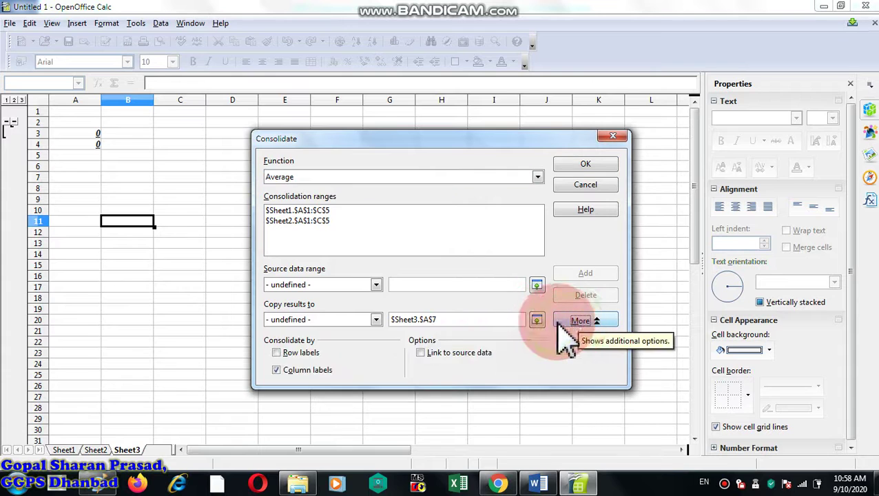
pyautogui.click(304, 373)
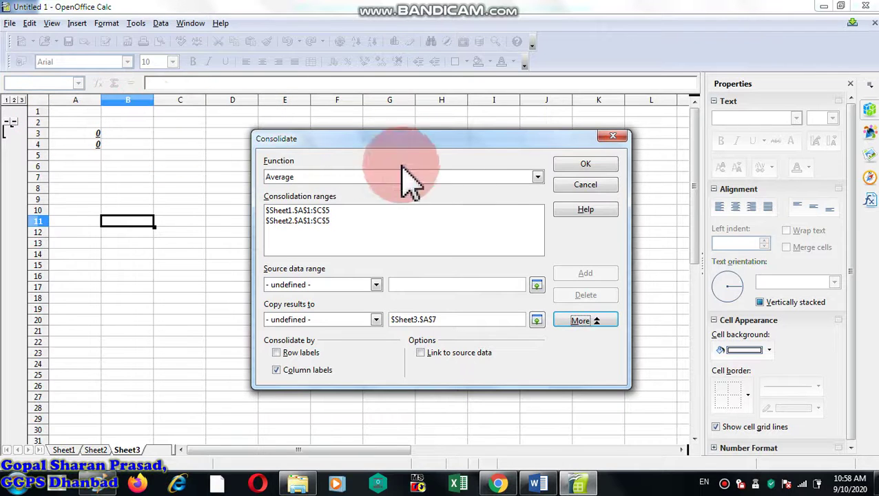
pyautogui.click(580, 167)
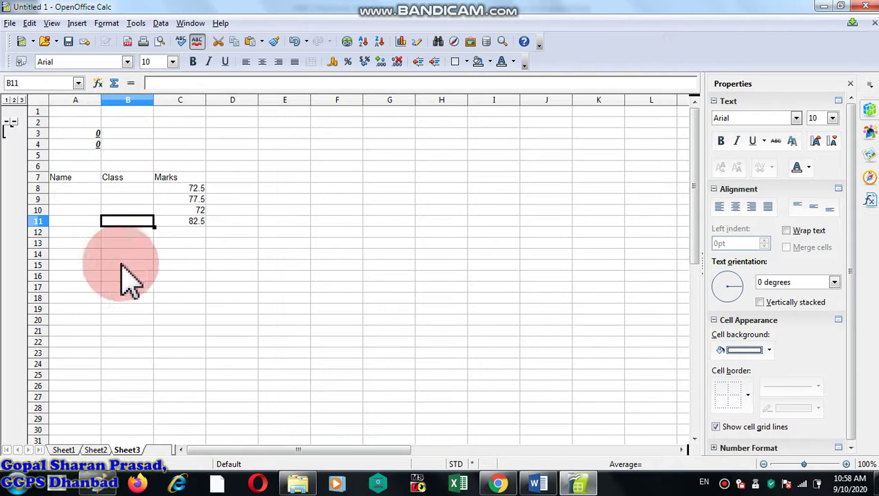
# Select the marks table in cells A1:C5 of Sheet1
pyautogui.click(69, 450)
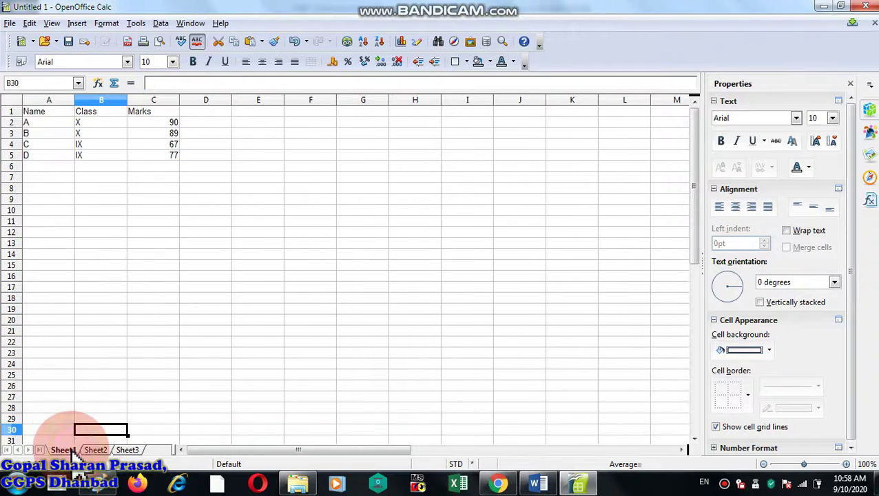
pyautogui.moveTo(41, 127); pyautogui.dragTo(169, 178)
# Subtotal the Marks column of the selected range grouped by Class with the Sum function, and undo those subtotals
pyautogui.click(161, 24)
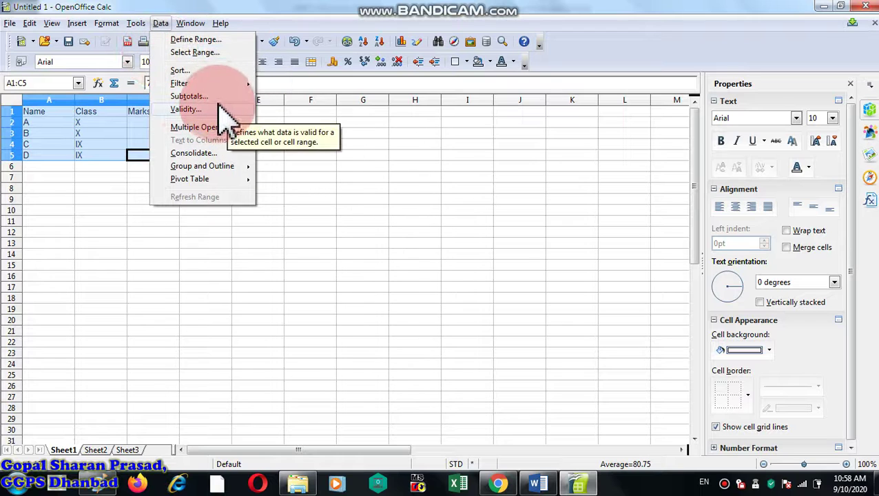
pyautogui.click(219, 97)
pyautogui.click(560, 214)
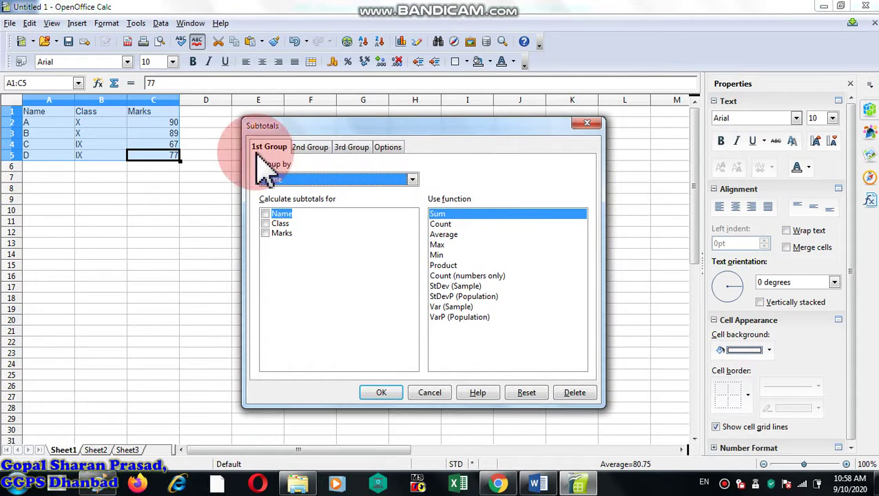
pyautogui.click(331, 179)
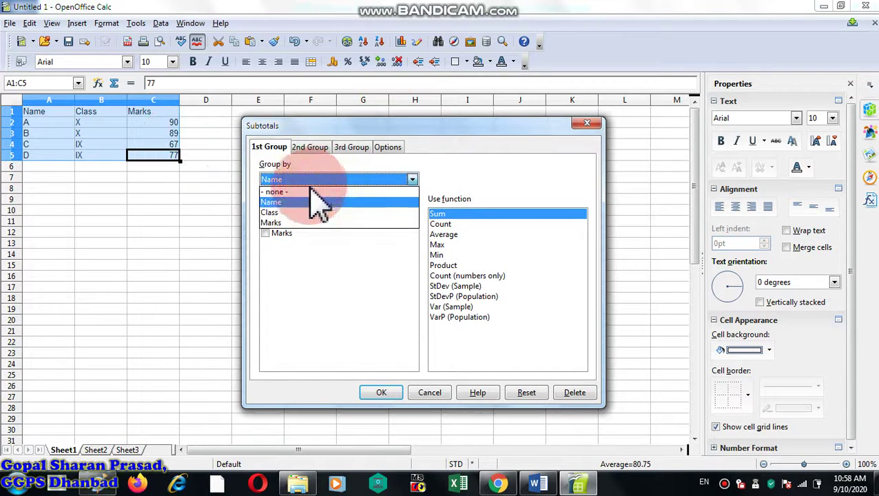
pyautogui.click(296, 213)
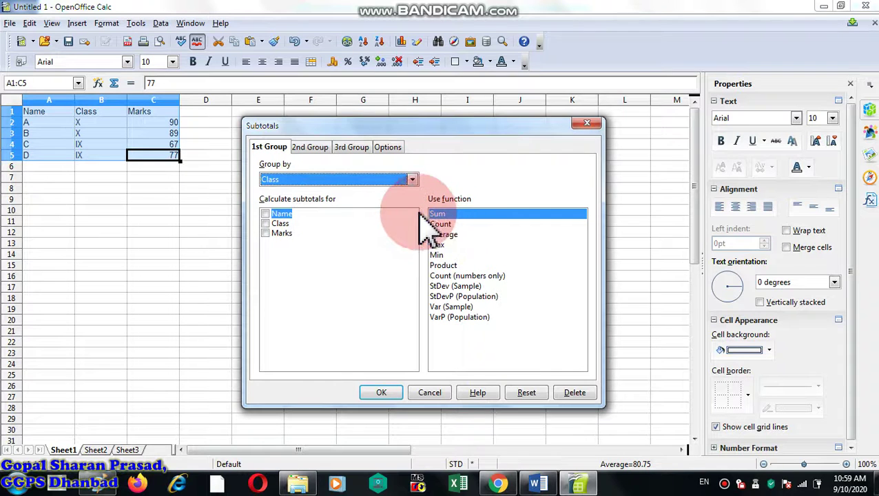
pyautogui.click(267, 233)
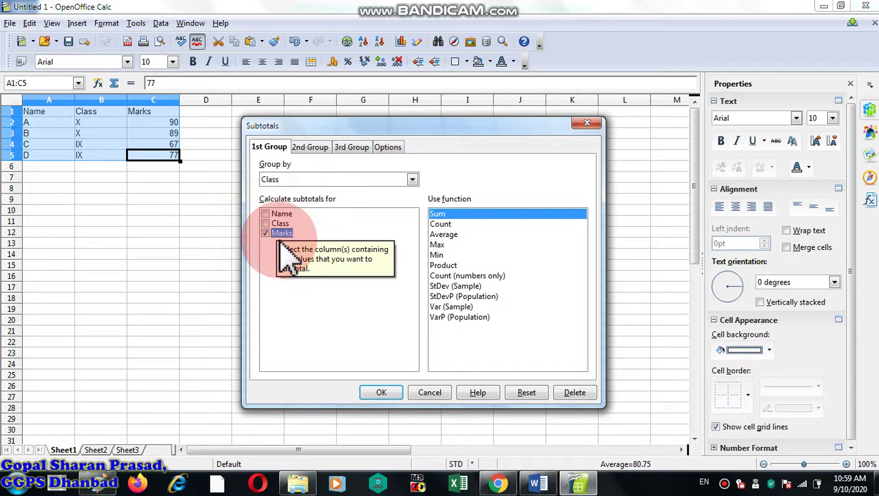
pyautogui.click(382, 393)
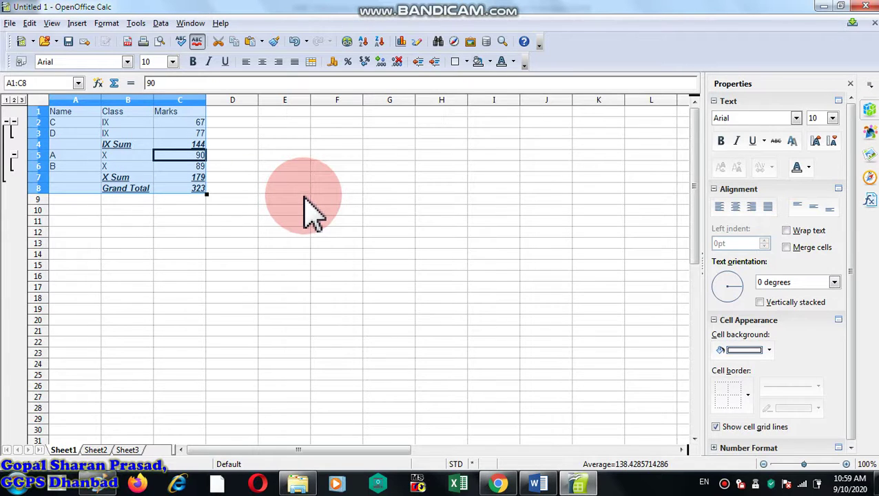
pyautogui.hotkey('ctrl', 'z')
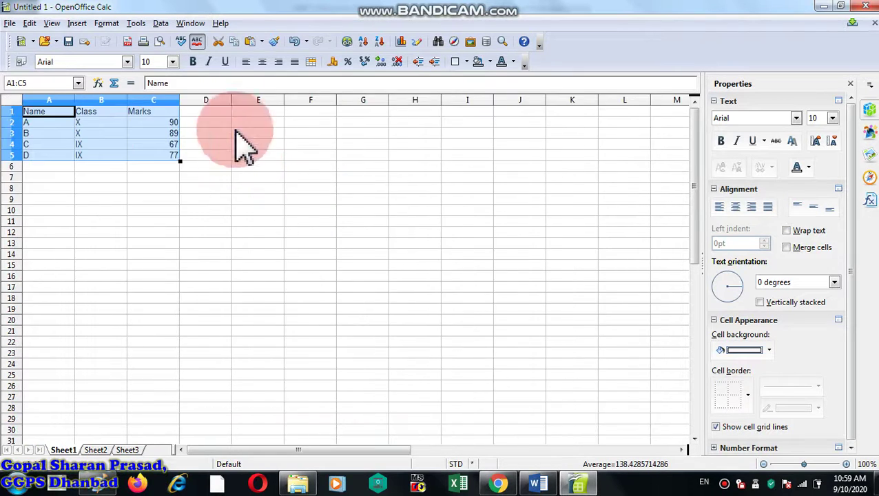
# Create subtotals for the Marks column of the selected table, grouped by Class, using the Average function
pyautogui.click(161, 24)
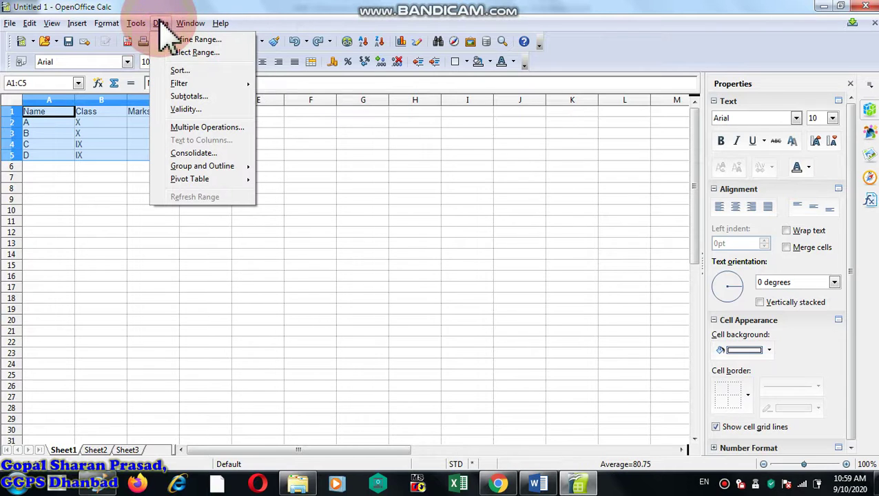
pyautogui.click(186, 96)
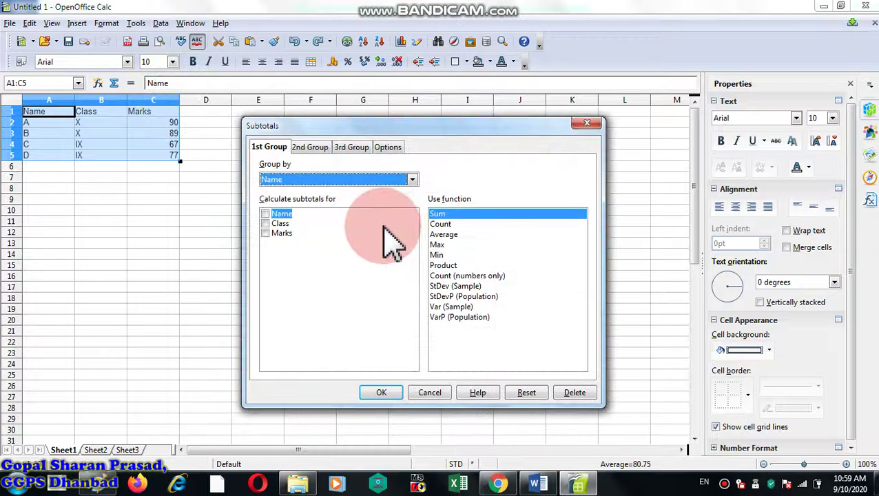
pyautogui.click(292, 181)
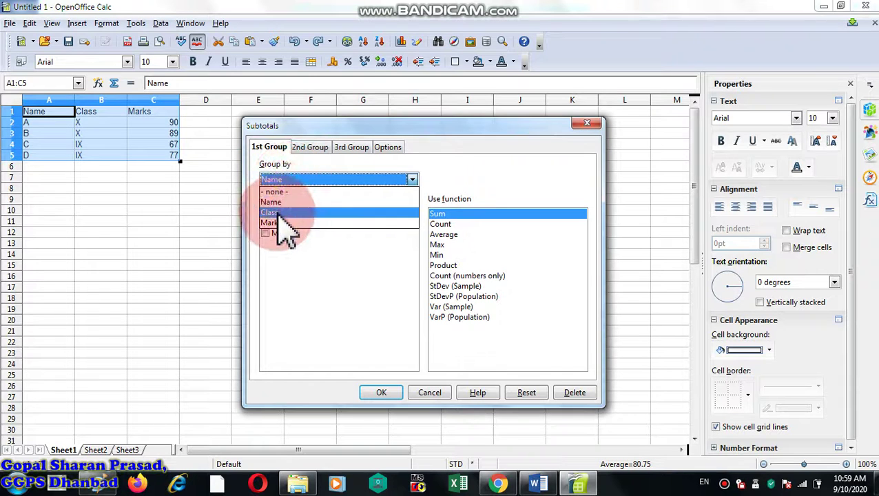
pyautogui.click(283, 211)
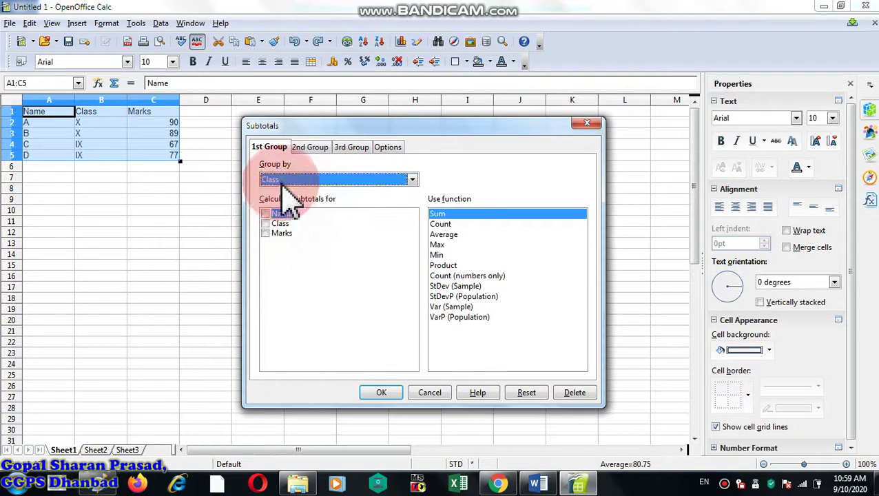
pyautogui.click(266, 233)
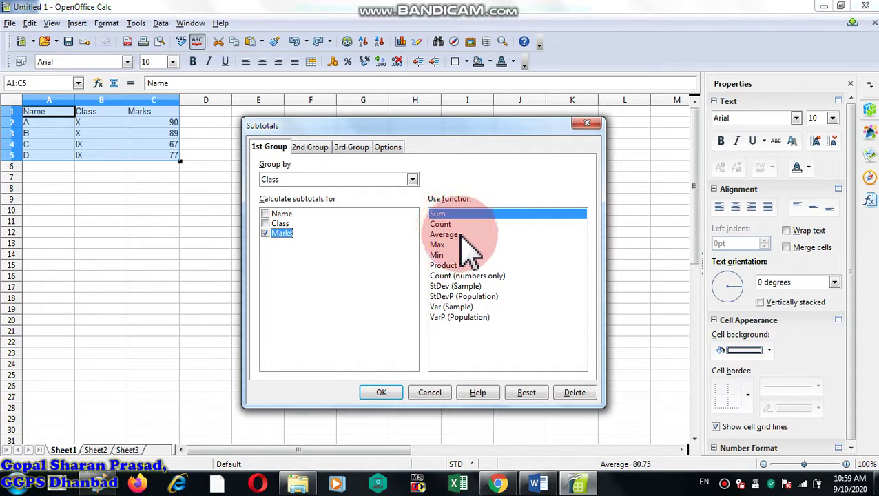
pyautogui.click(452, 234)
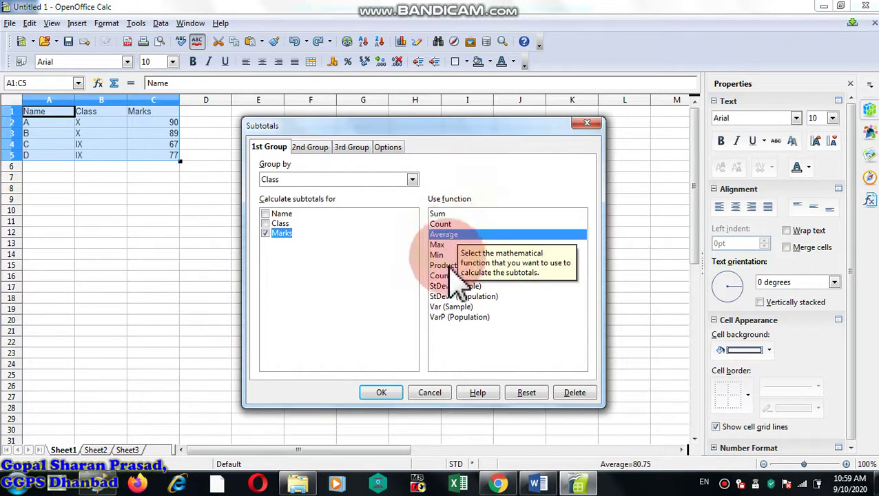
pyautogui.click(383, 394)
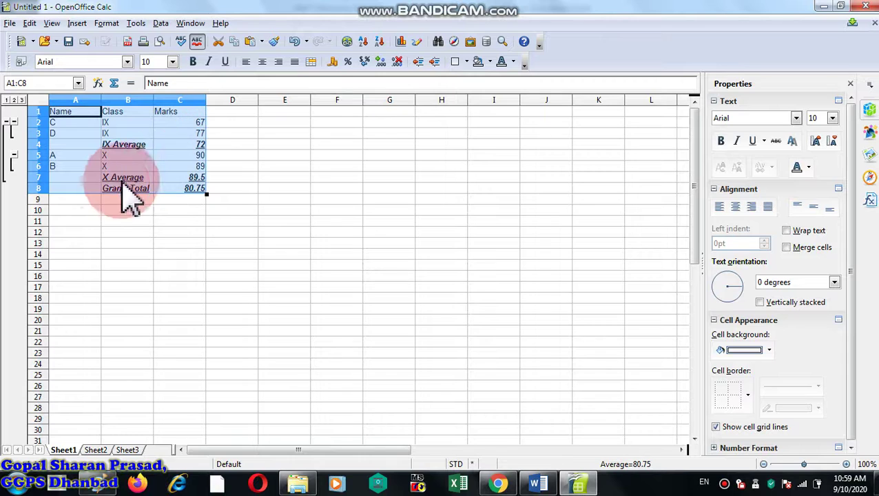
# Check the class averages by selecting the class IX marks in C2:C3 and the class X marks in C5:C6
pyautogui.click(235, 190)
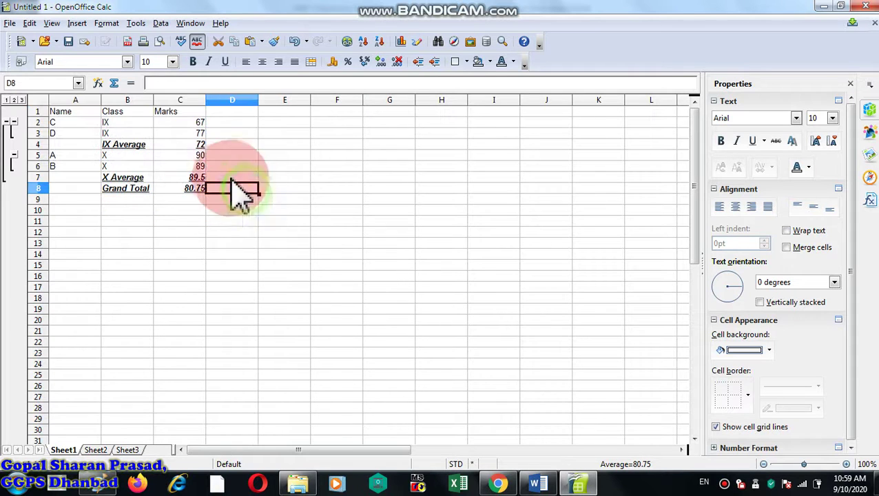
pyautogui.click(198, 124)
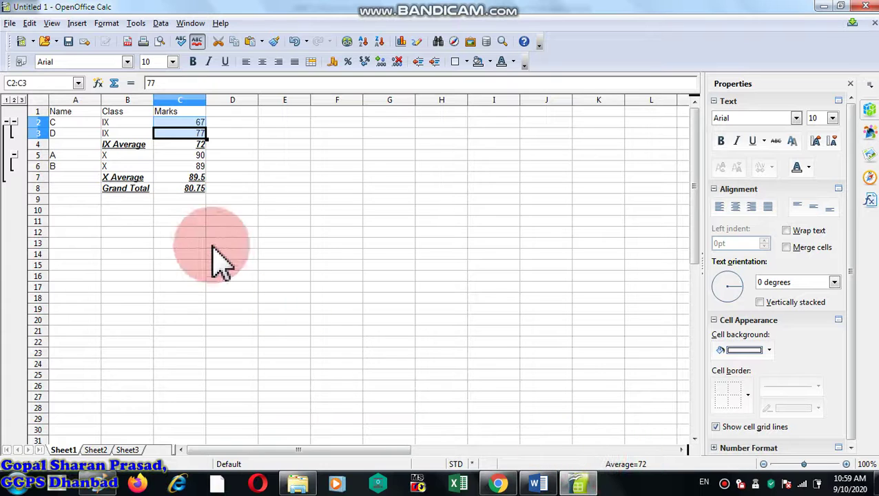
pyautogui.click(191, 156)
pyautogui.moveTo(187, 164); pyautogui.dragTo(189, 166)
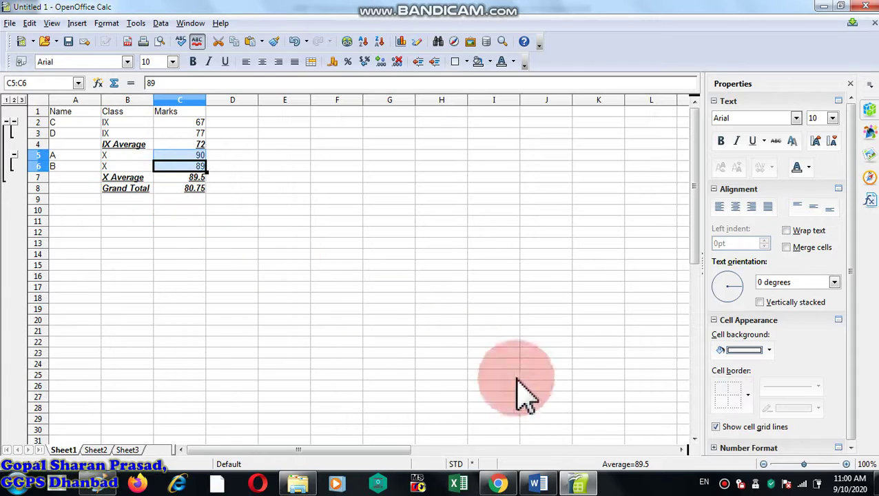
# Switch to the Word document on electronic spreadsheets and page forward to the "Creating subtotals" section
pyautogui.click(539, 485)
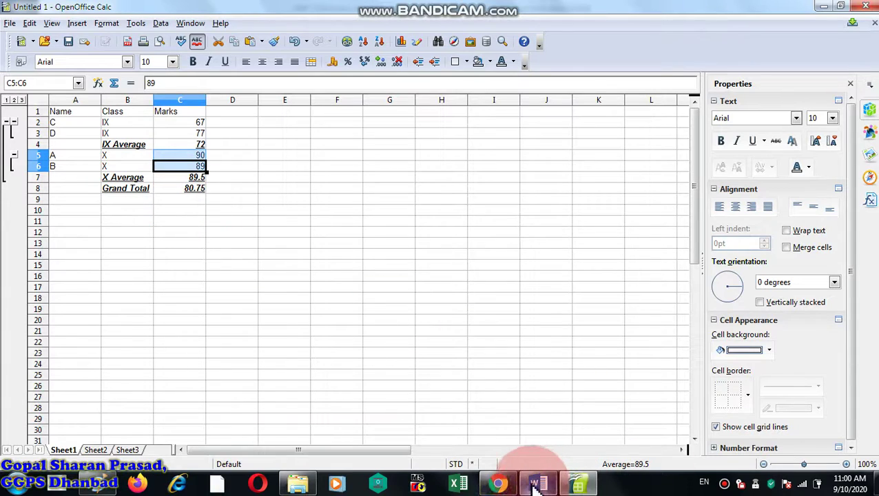
pyautogui.click(856, 251)
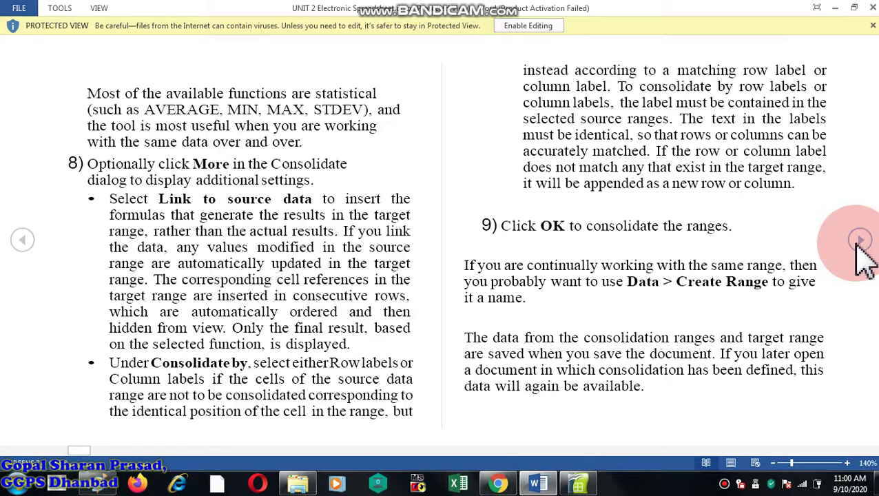
pyautogui.click(857, 241)
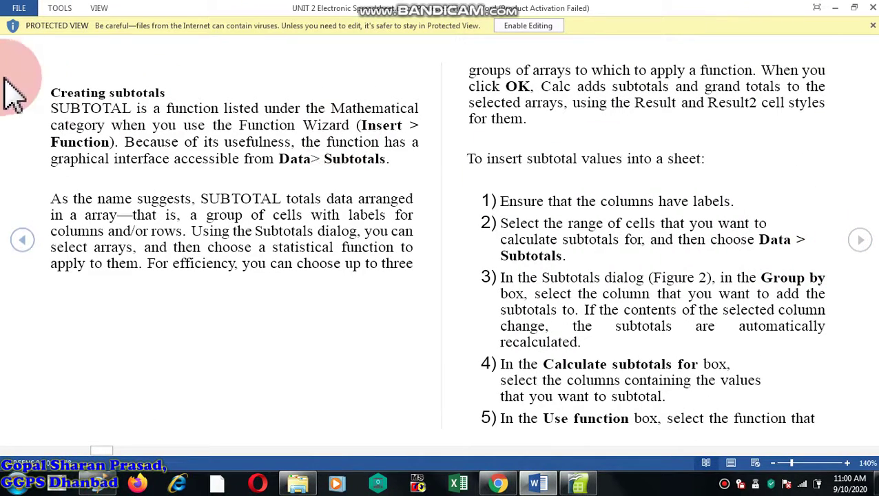